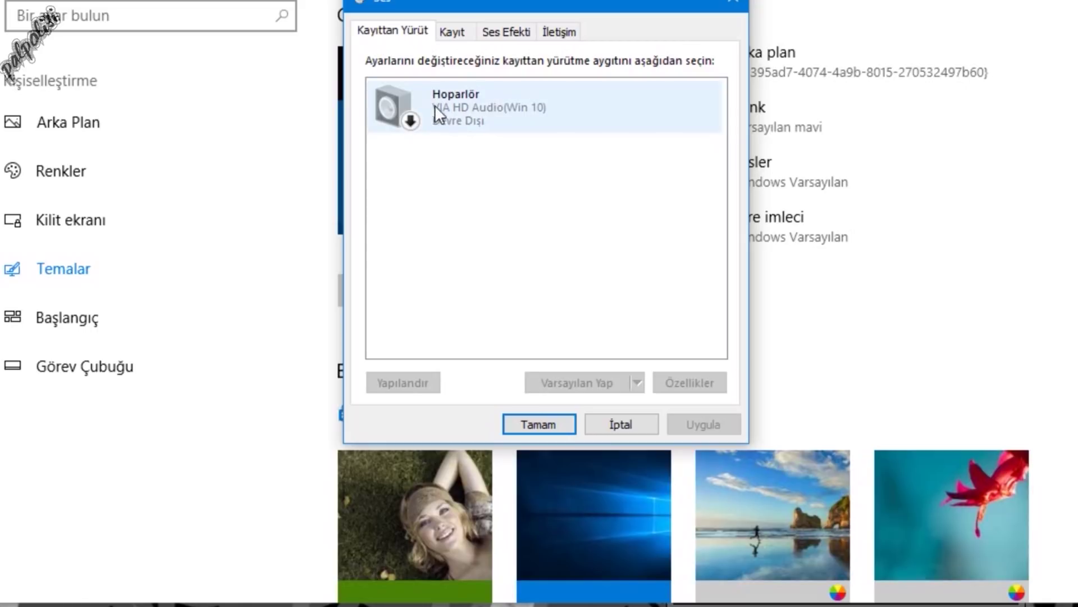
Enable the disabled Hoparlör (VIA HD Audio(Win 10)) playback device
{"action": "right_click", "coordinate": [444, 106]}
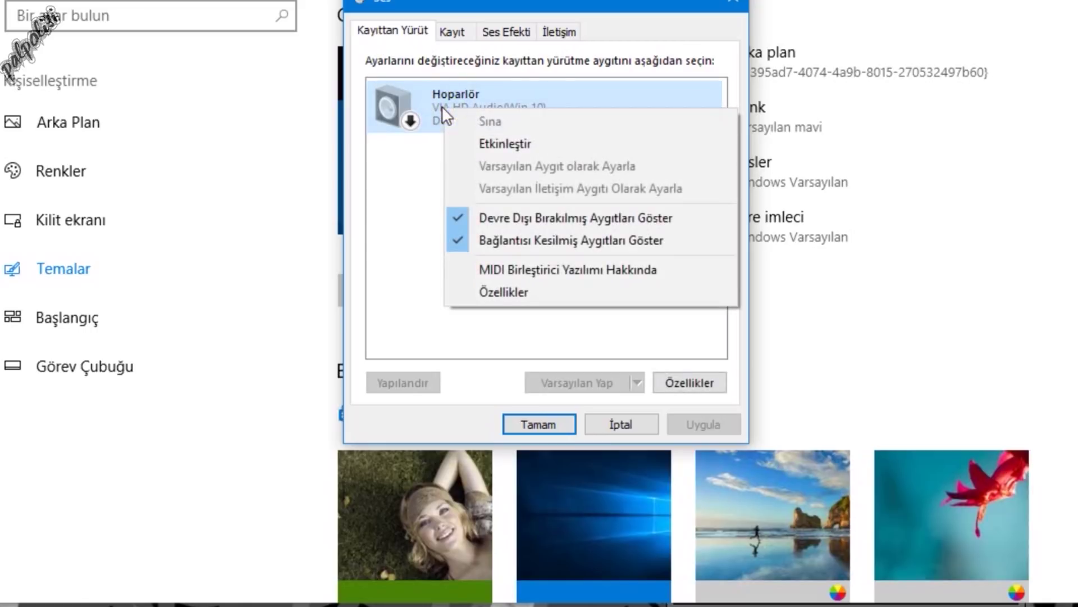
{"action": "left_click", "coordinate": [477, 144]}
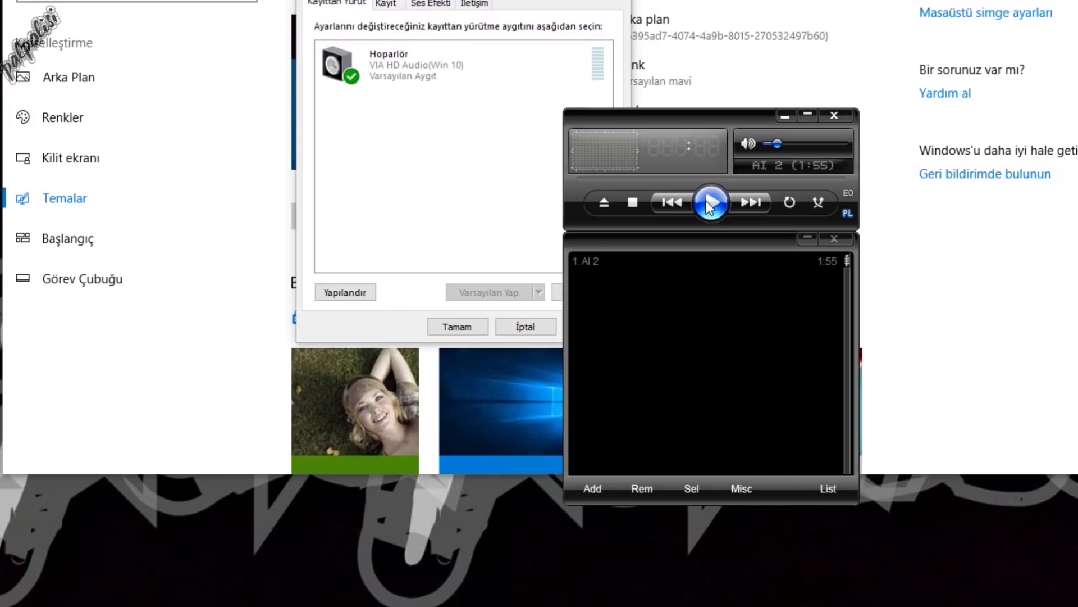
Test the sound by playing the track AI 2 at full player volume, then pause it and close the player
{"action": "left_click", "coordinate": [710, 204]}
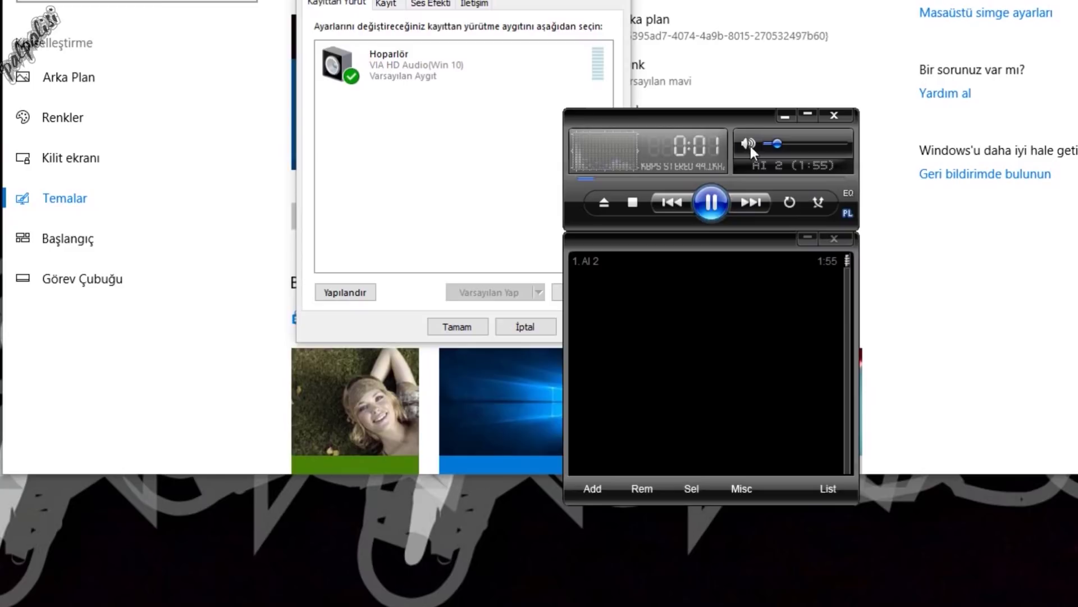
{"action": "left_click_drag", "start_coordinate": [715, 113], "coordinate": [794, 136]}
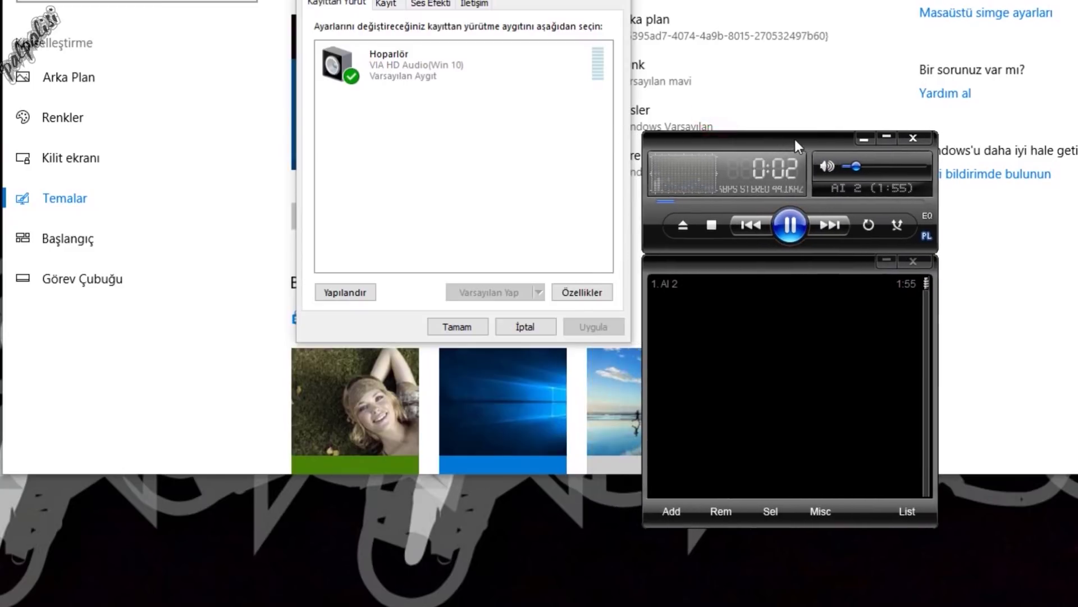
{"action": "left_click_drag", "start_coordinate": [854, 169], "coordinate": [964, 170]}
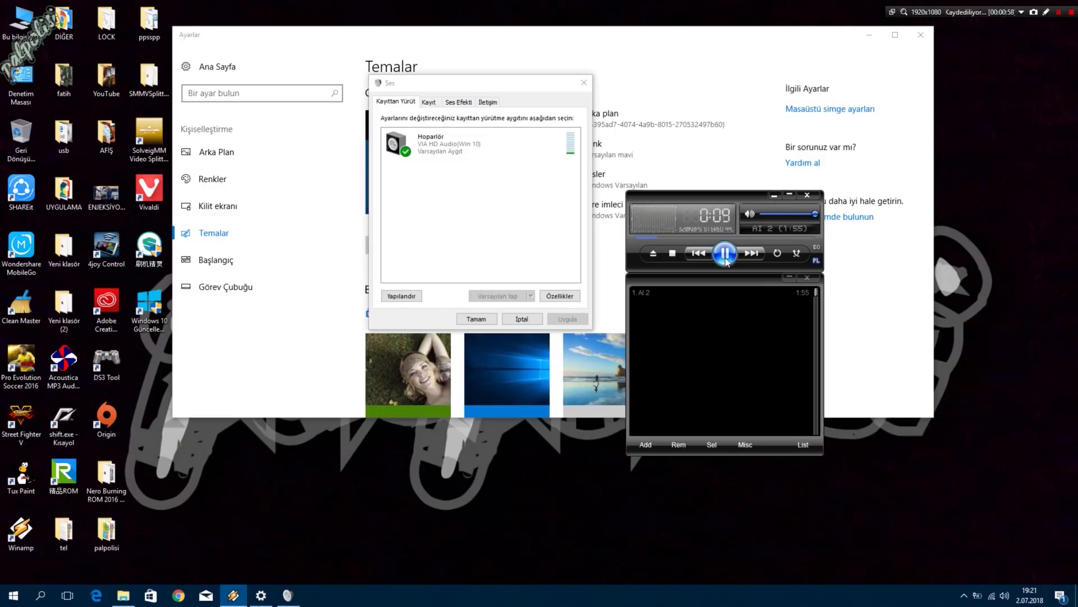
{"action": "left_click", "coordinate": [725, 258]}
{"action": "left_click", "coordinate": [807, 196]}
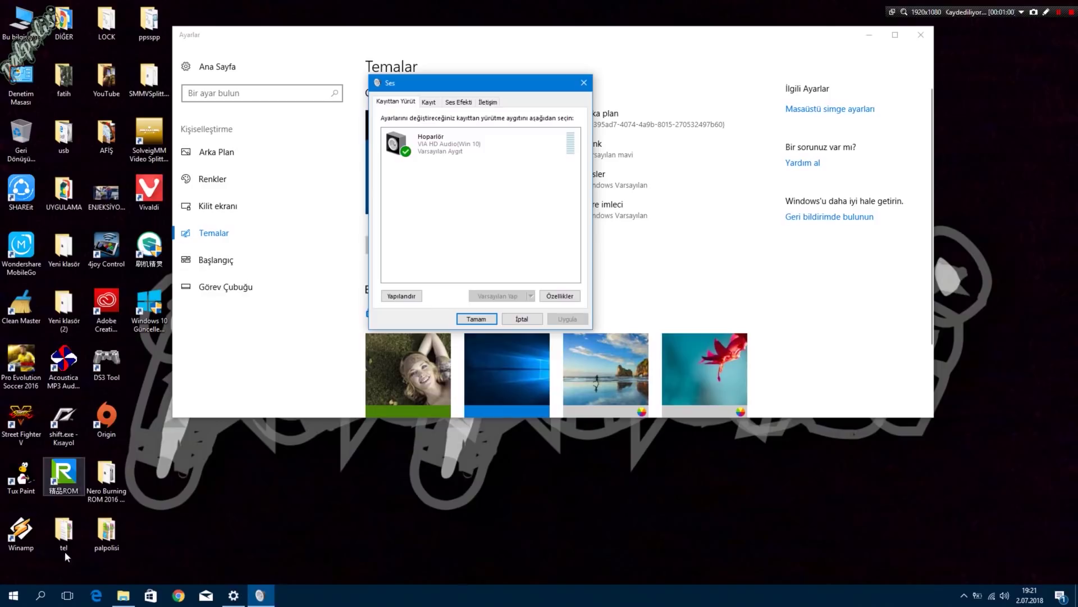
Search Windows for "aygıt", open Aygıt Yöneticisi, and reposition and enlarge its window to show the whole device list
{"action": "left_click", "coordinate": [40, 595]}
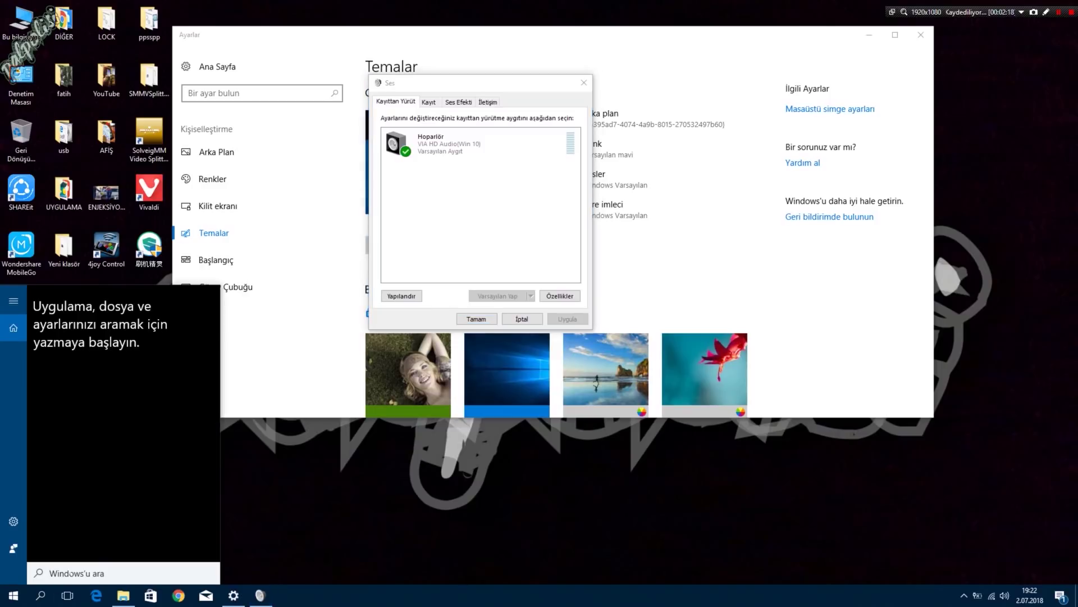
{"action": "type", "text": "aygıt"}
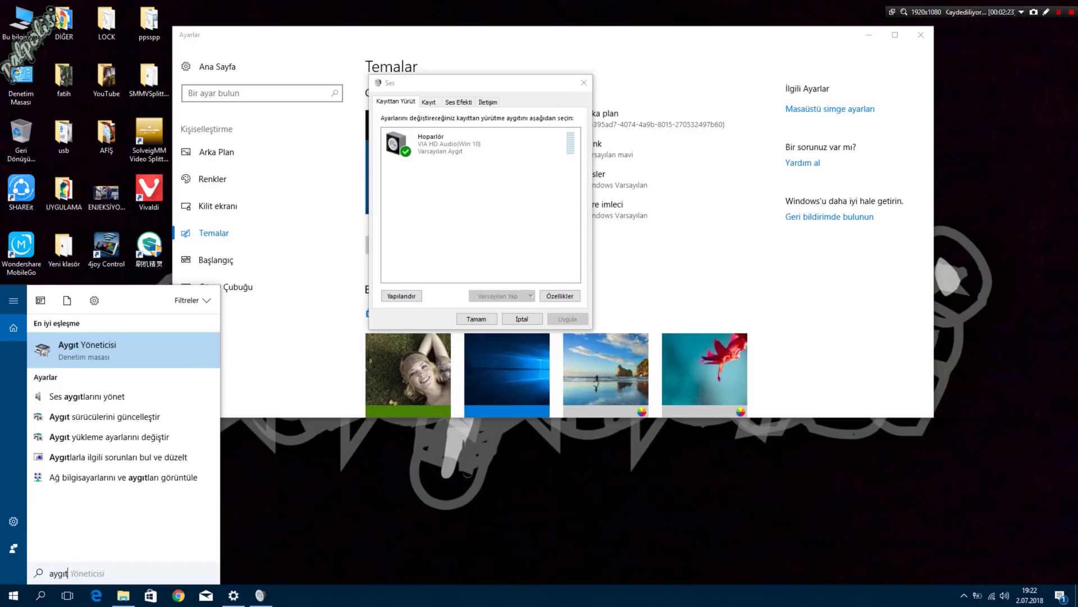
{"action": "left_click", "coordinate": [82, 348]}
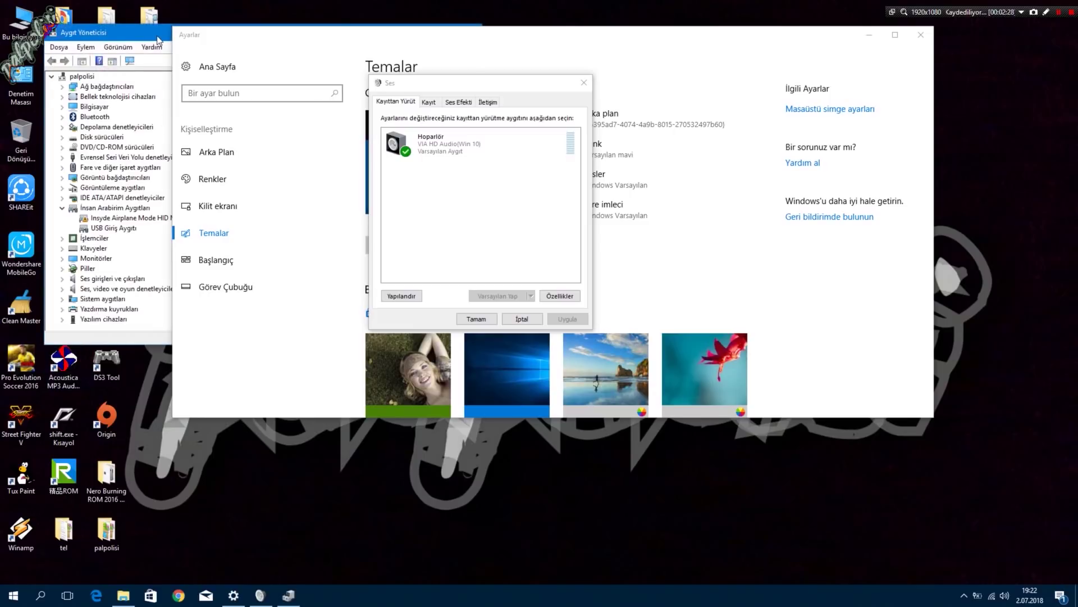
{"action": "left_click_drag", "start_coordinate": [149, 35], "coordinate": [303, 43]}
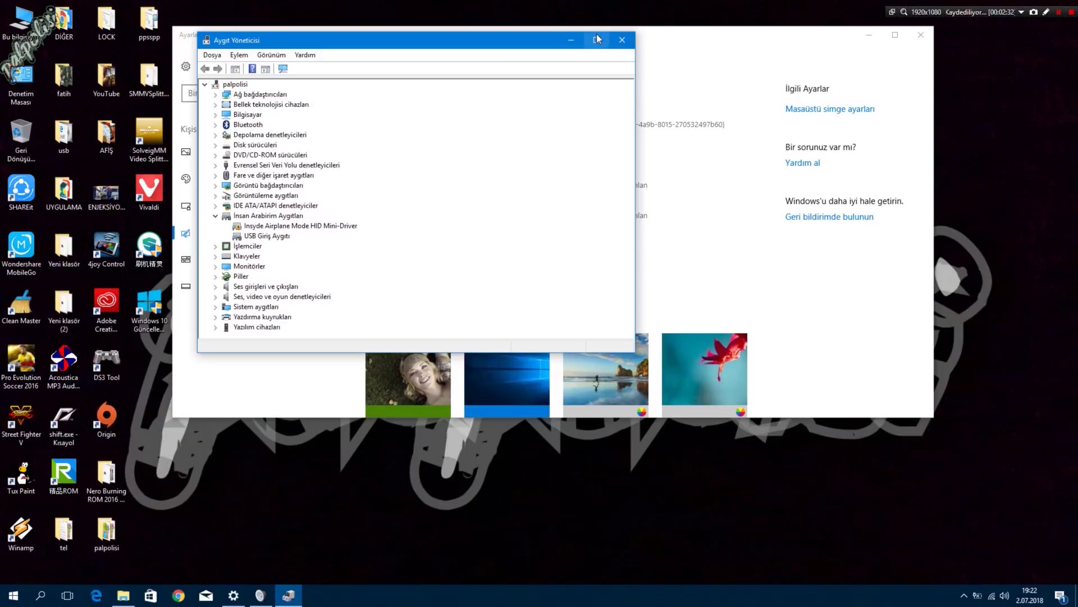
{"action": "left_click_drag", "start_coordinate": [495, 352], "coordinate": [500, 483]}
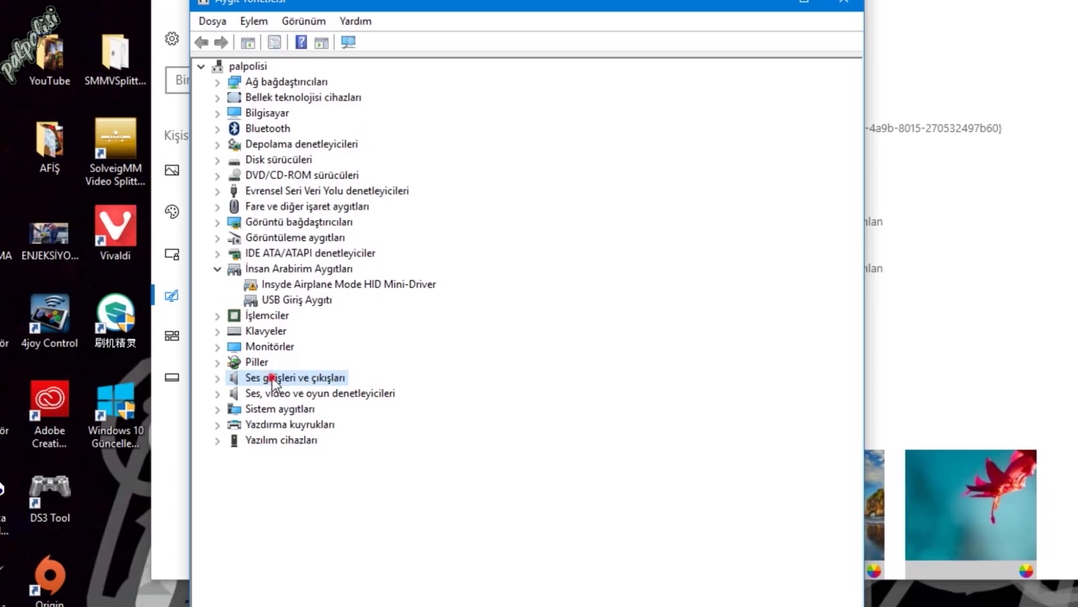
Run an automatic driver update for Hoparlör (VIA HD Audio(Win 10)) under Ses girişleri ve çıkışları and close the wizard
{"action": "double_click", "coordinate": [272, 378]}
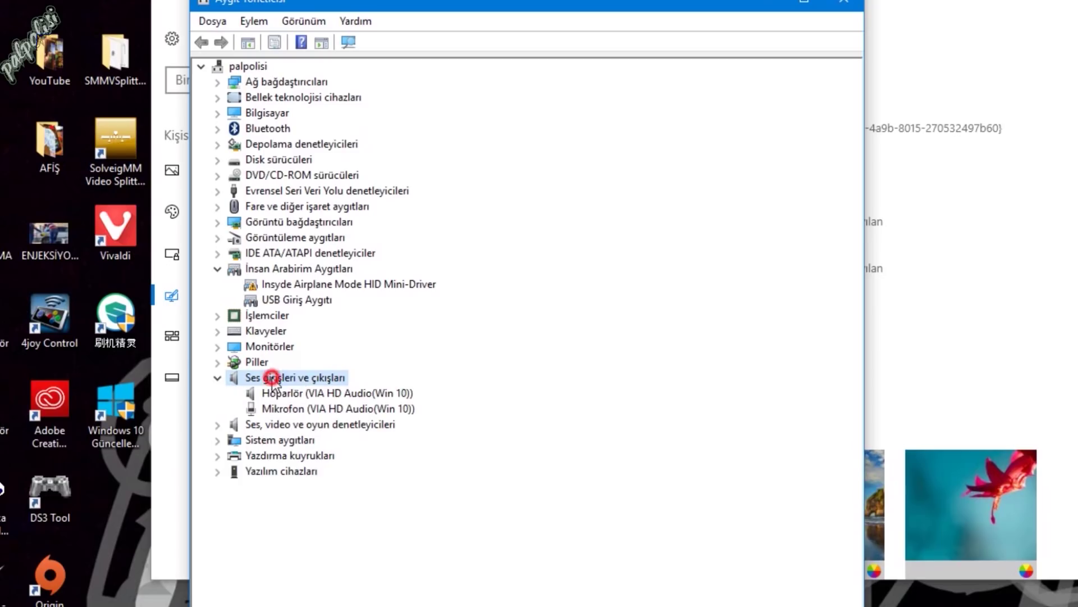
{"action": "left_click", "coordinate": [325, 394]}
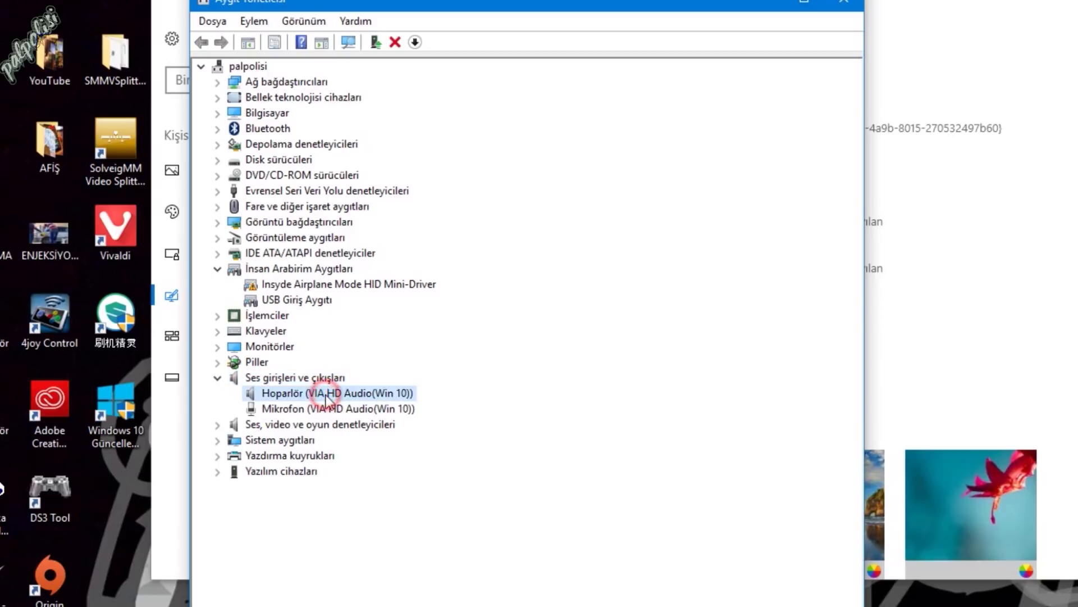
{"action": "right_click", "coordinate": [325, 395]}
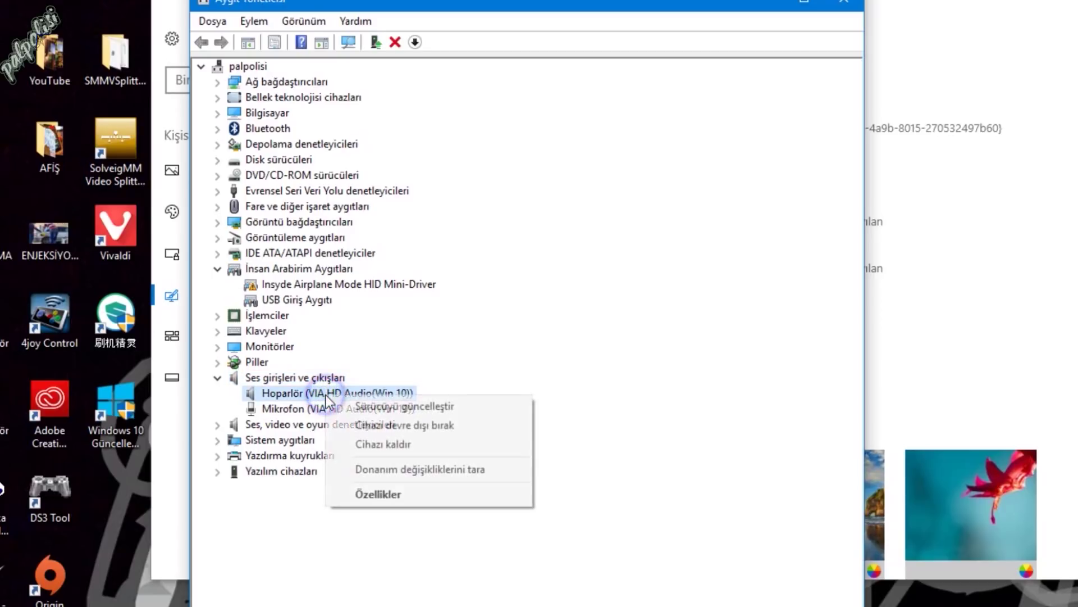
{"action": "left_click", "coordinate": [363, 407]}
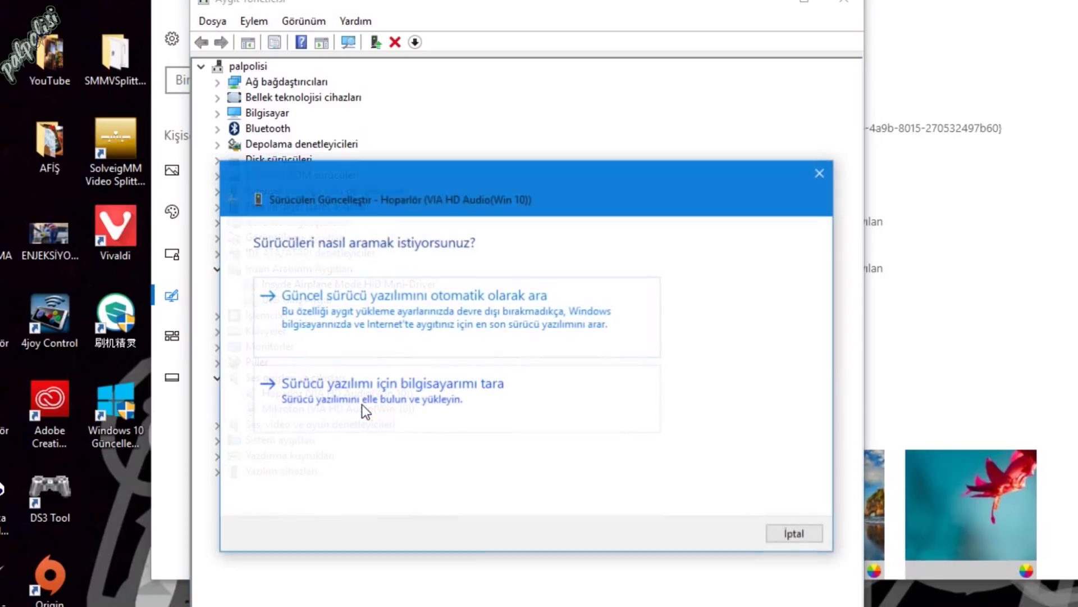
{"action": "left_click", "coordinate": [358, 312]}
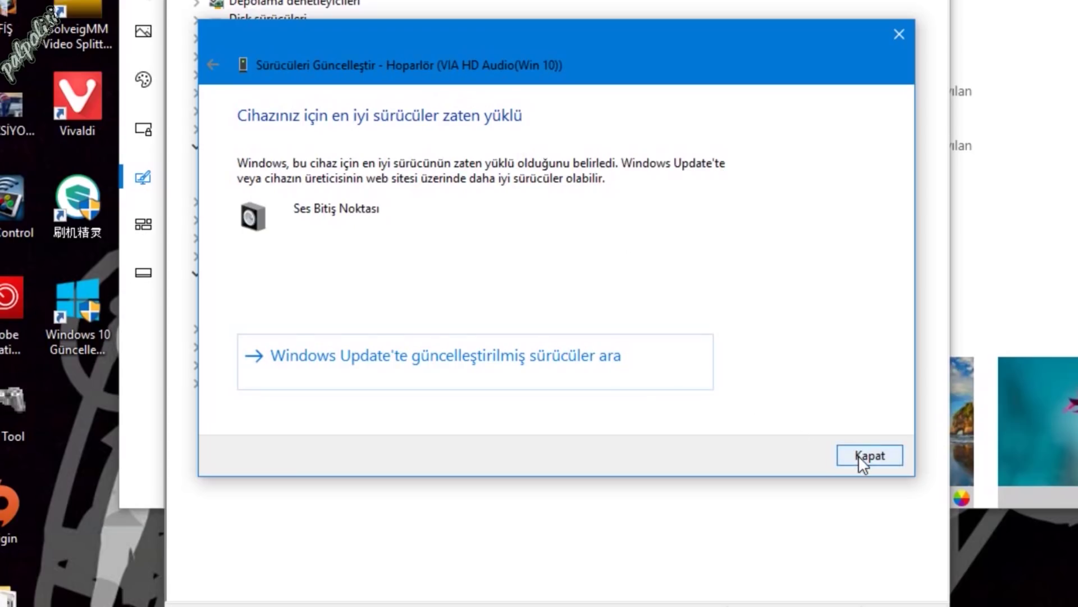
{"action": "left_click", "coordinate": [864, 456]}
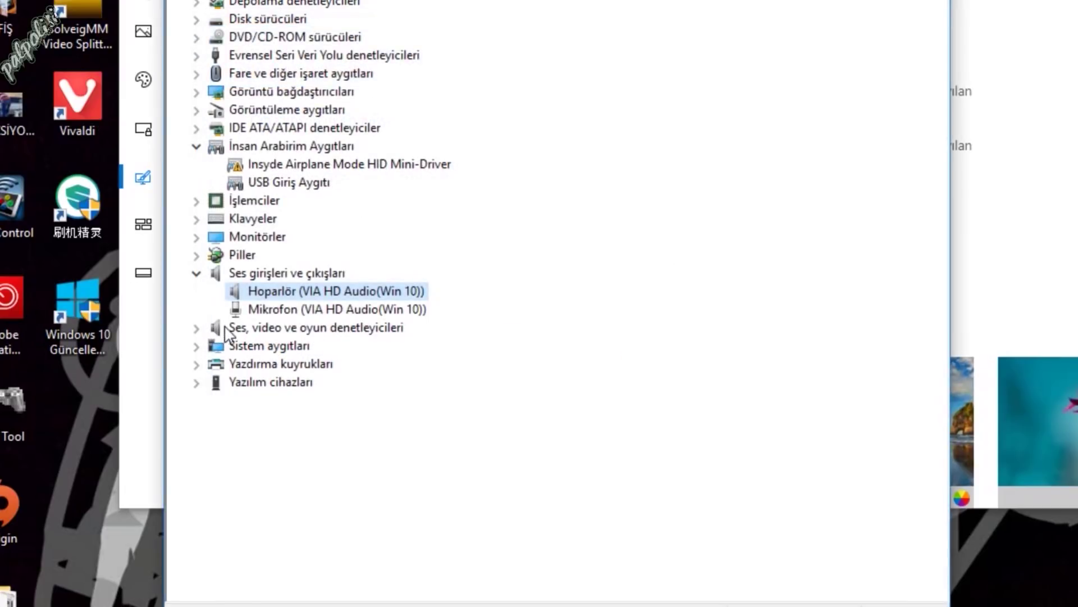
Run an automatic driver update for NVIDIA Virtual Audio Device (Wave Extensible) (WDM) under Ses, video ve oyun denetleyicileri and close the wizard
{"action": "left_click", "coordinate": [250, 330]}
{"action": "double_click", "coordinate": [253, 331]}
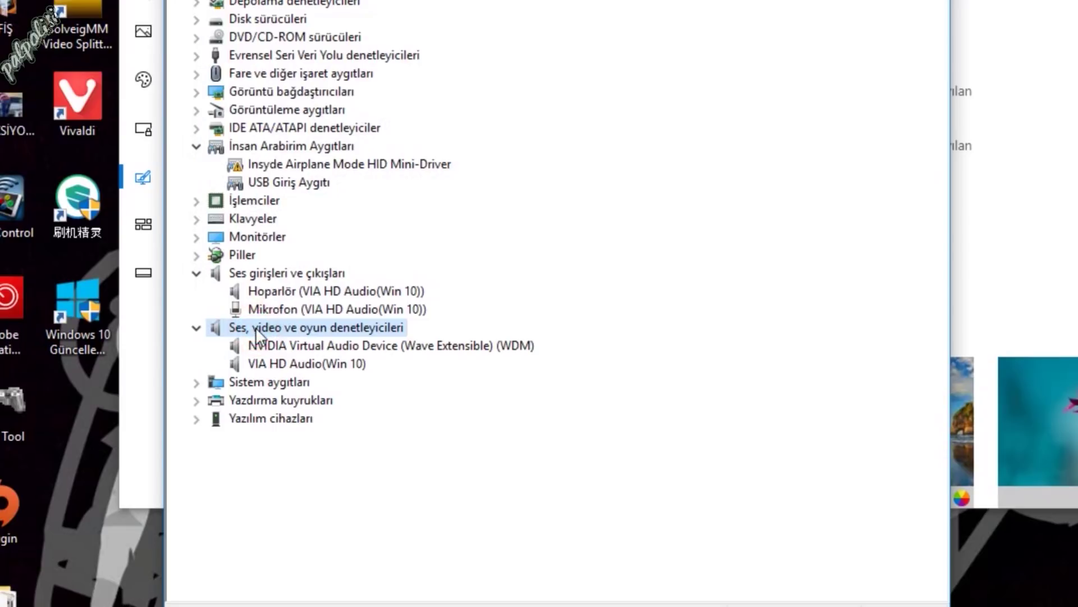
{"action": "left_click", "coordinate": [196, 274]}
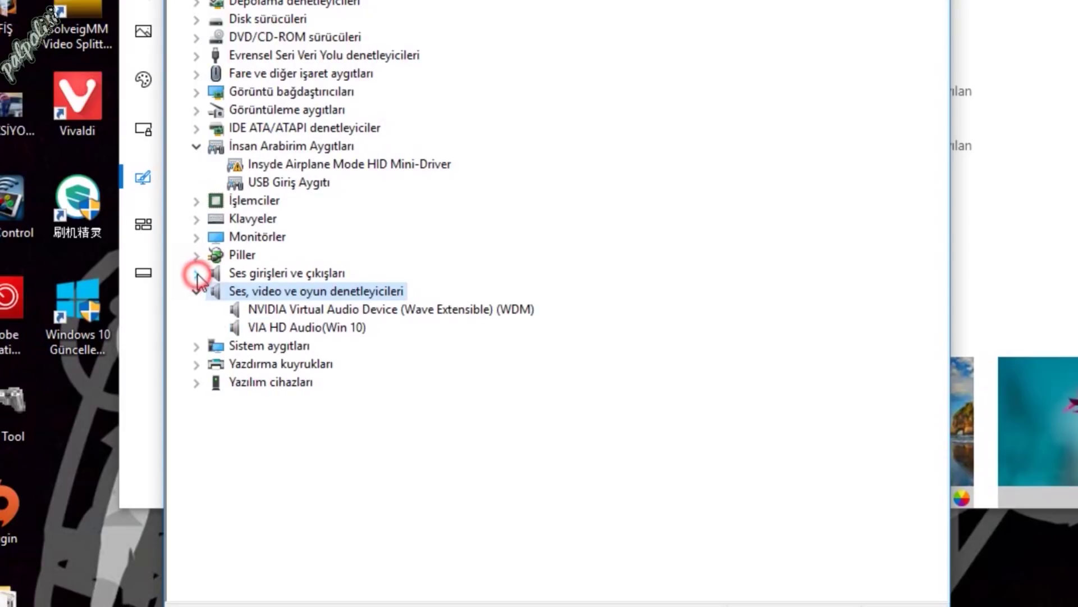
{"action": "left_click", "coordinate": [281, 311]}
{"action": "right_click", "coordinate": [279, 310]}
{"action": "left_click", "coordinate": [342, 321]}
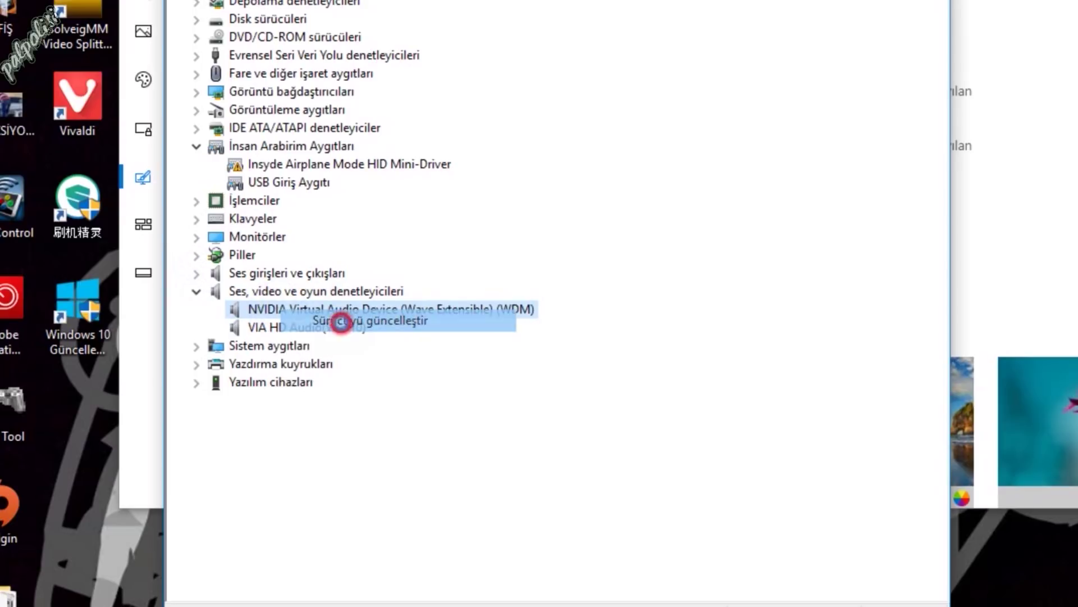
{"action": "left_click", "coordinate": [336, 194]}
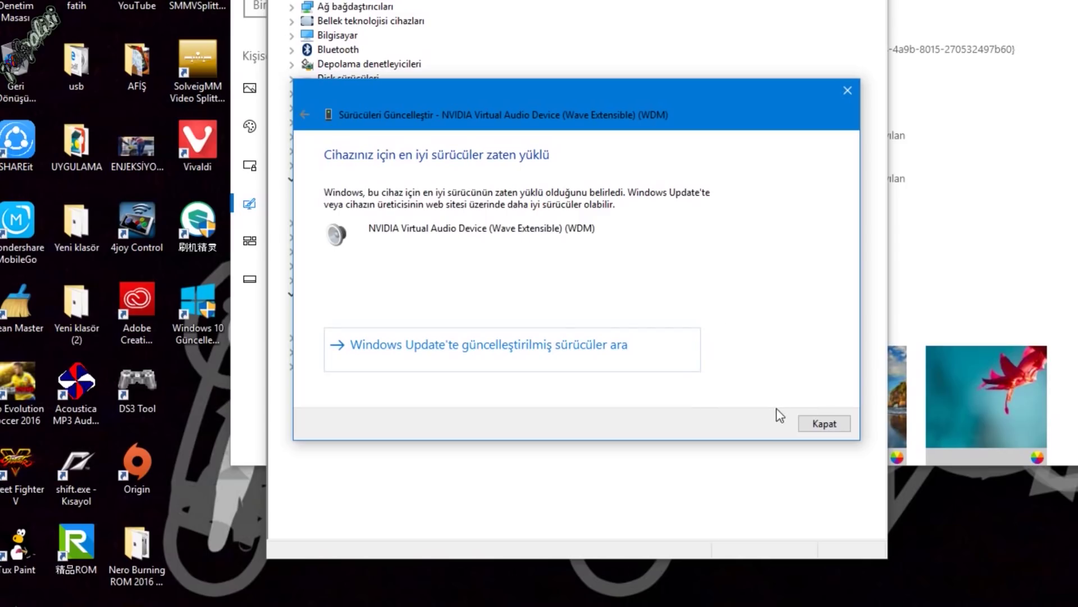
{"action": "left_click", "coordinate": [823, 428]}
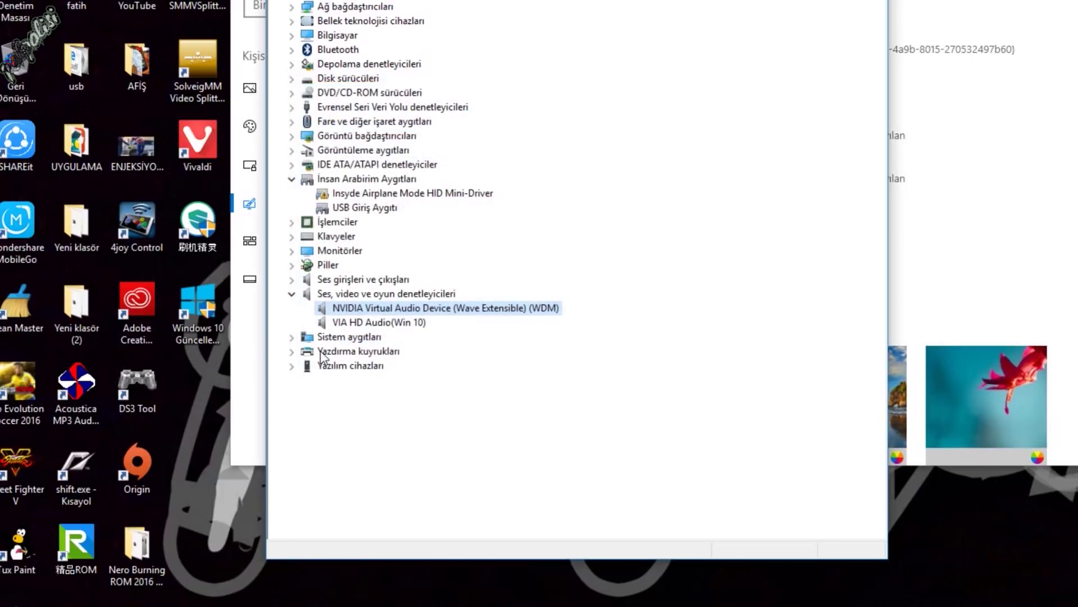
Run an automatic driver update for VIA HD Audio(Win 10) under Ses, video ve oyun denetleyicileri
{"action": "right_click", "coordinate": [340, 324]}
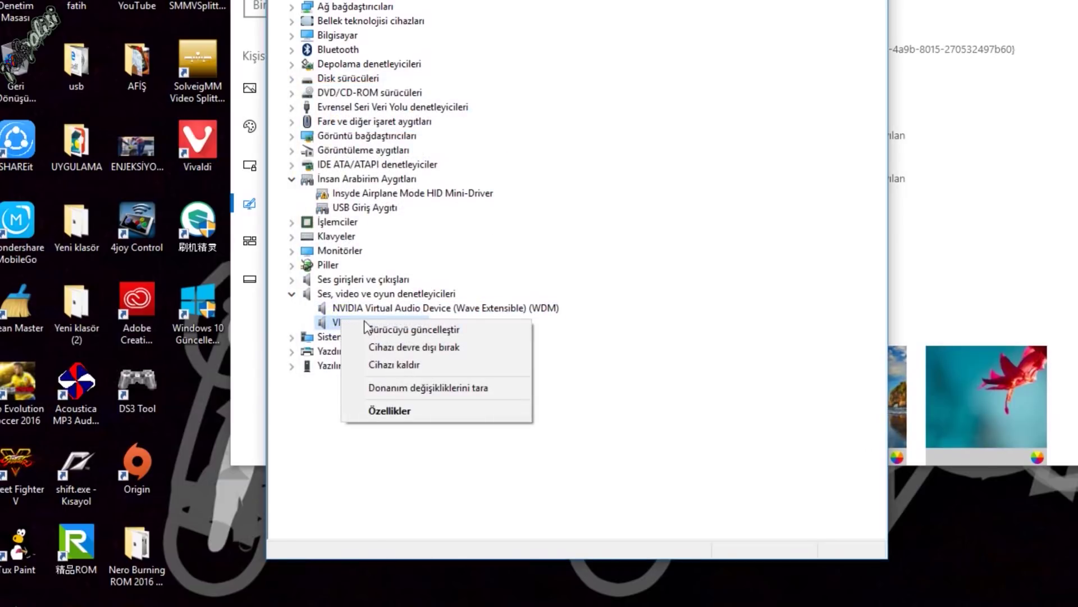
{"action": "left_click", "coordinate": [399, 332]}
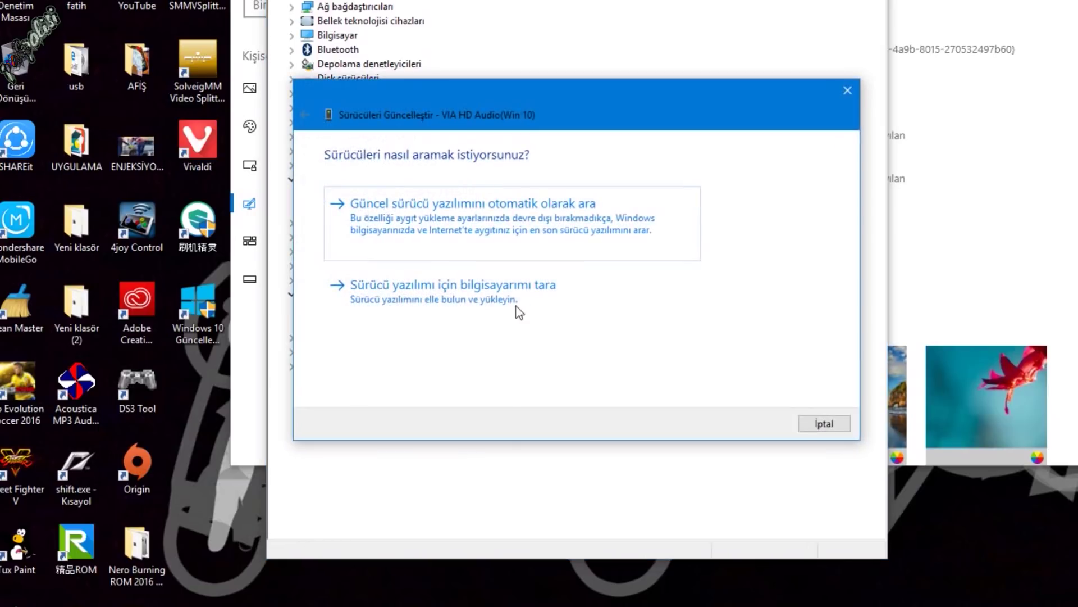
{"action": "left_click", "coordinate": [455, 214]}
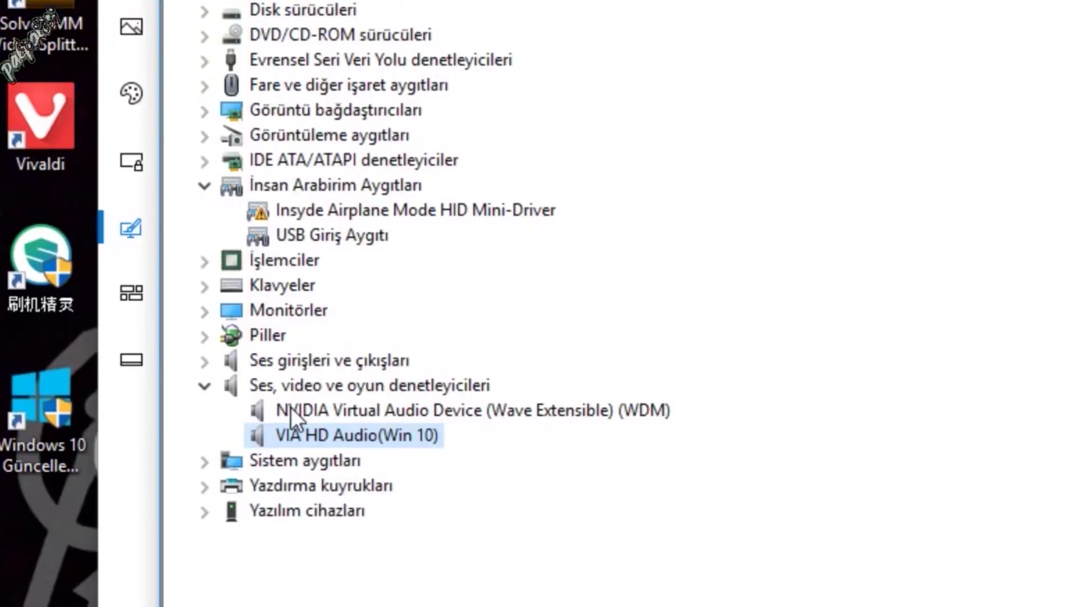
Examine the compatible local drivers for the NVIDIA Virtual Audio Device from its driver properties, and close the dialogs without installing one
{"action": "right_click", "coordinate": [291, 408]}
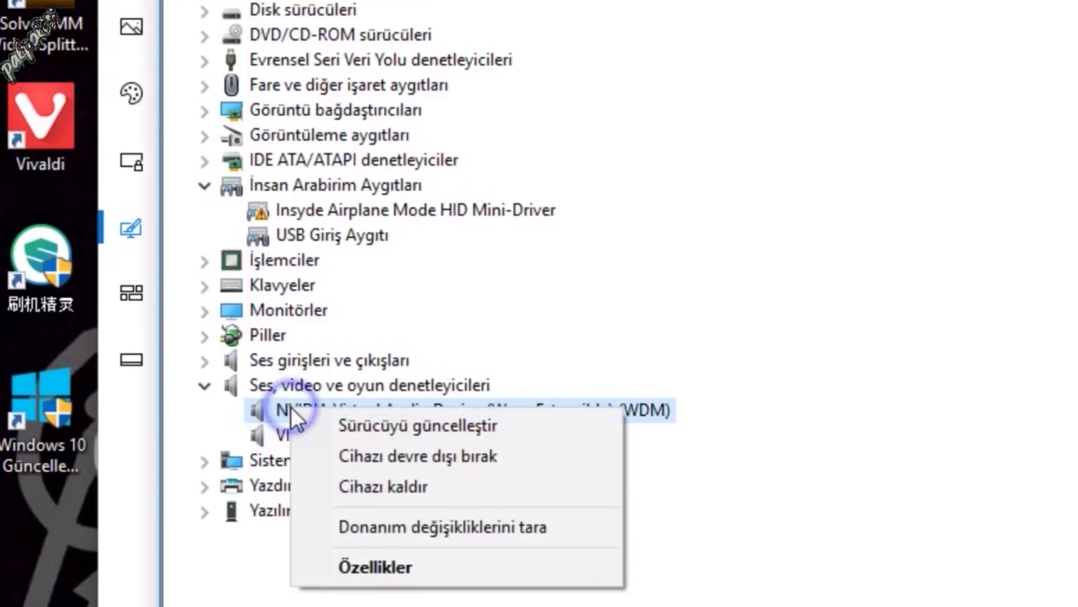
{"action": "left_click", "coordinate": [409, 571]}
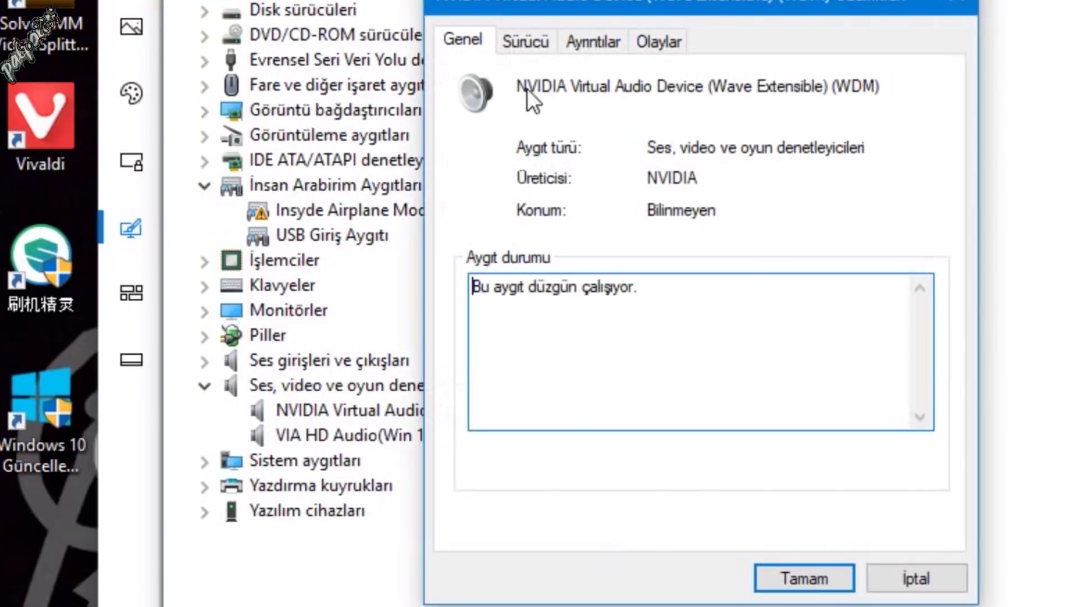
{"action": "left_click", "coordinate": [535, 48]}
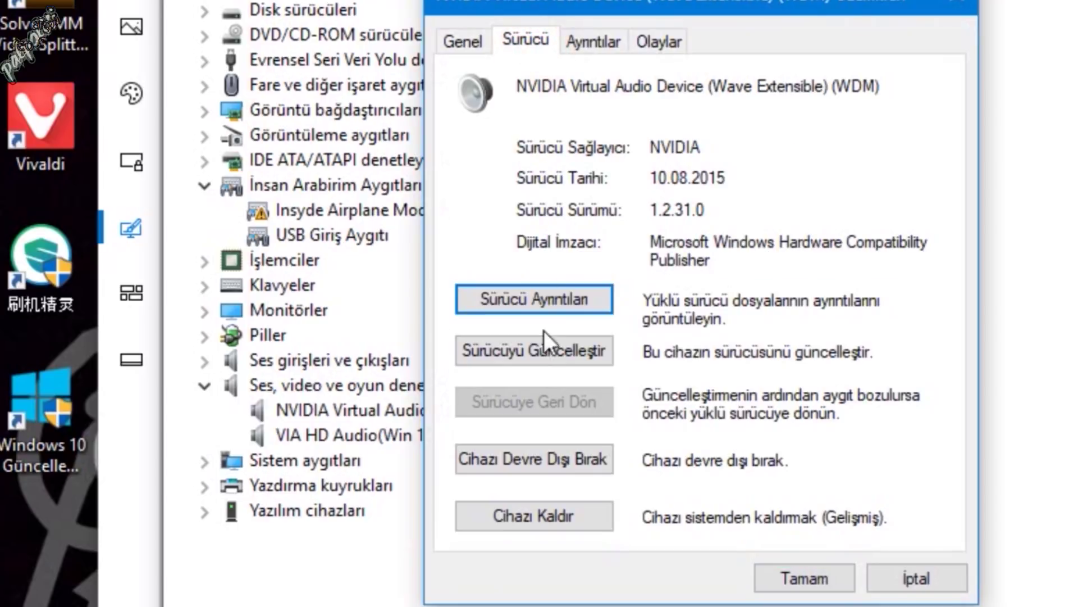
{"action": "left_click", "coordinate": [508, 355]}
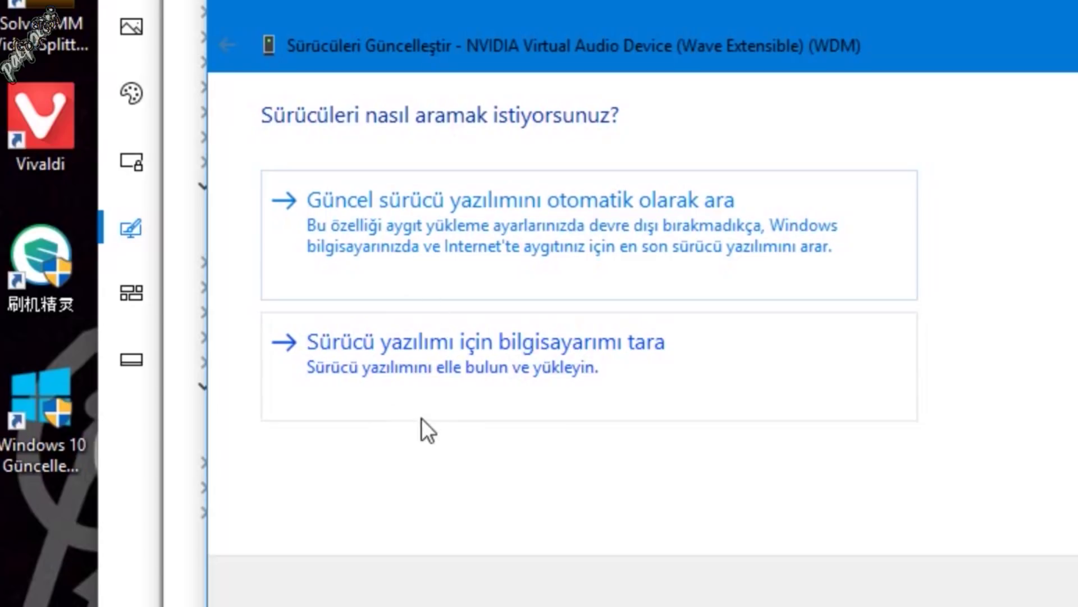
{"action": "left_click", "coordinate": [498, 346]}
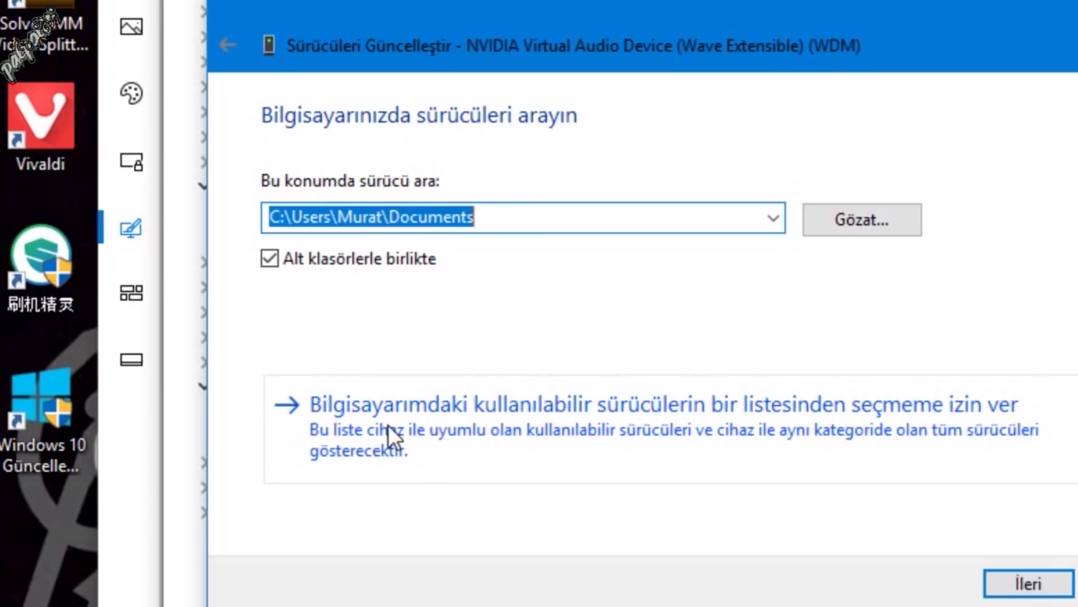
{"action": "left_click", "coordinate": [439, 415]}
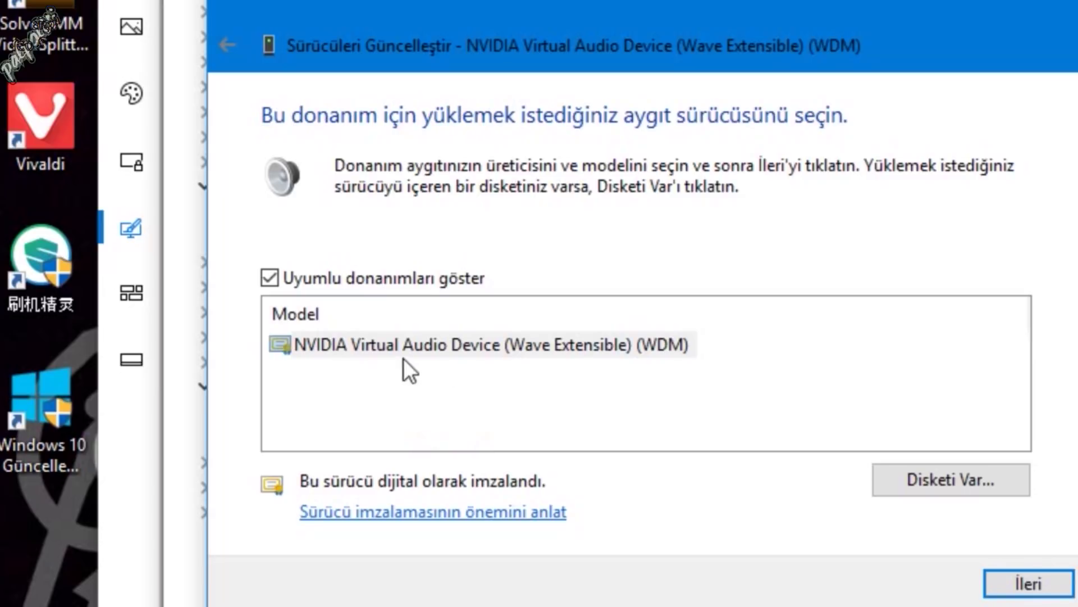
{"action": "left_click", "coordinate": [346, 341]}
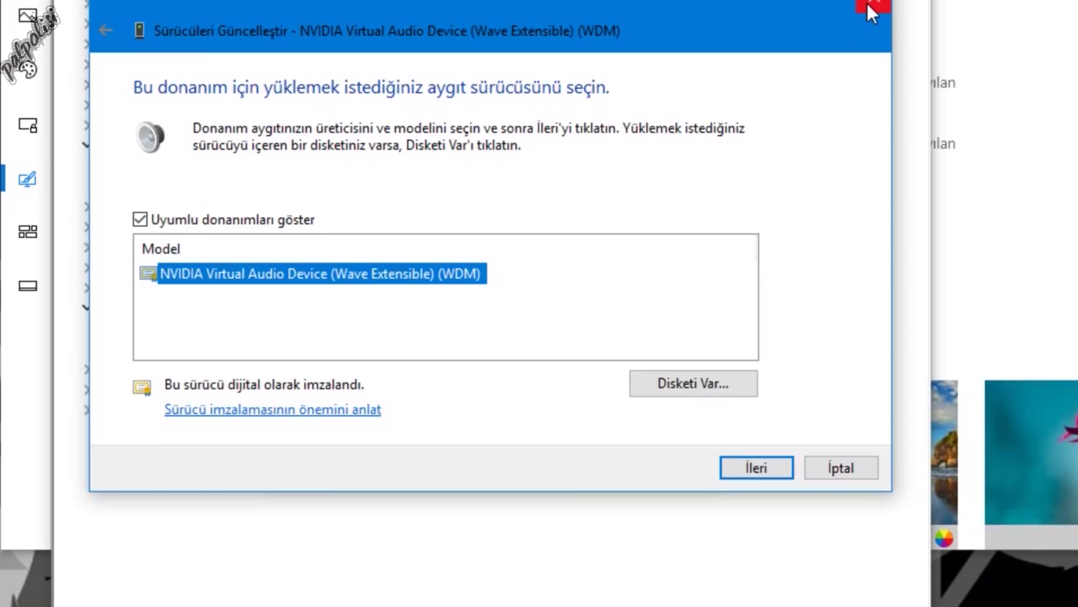
{"action": "left_click", "coordinate": [867, 10]}
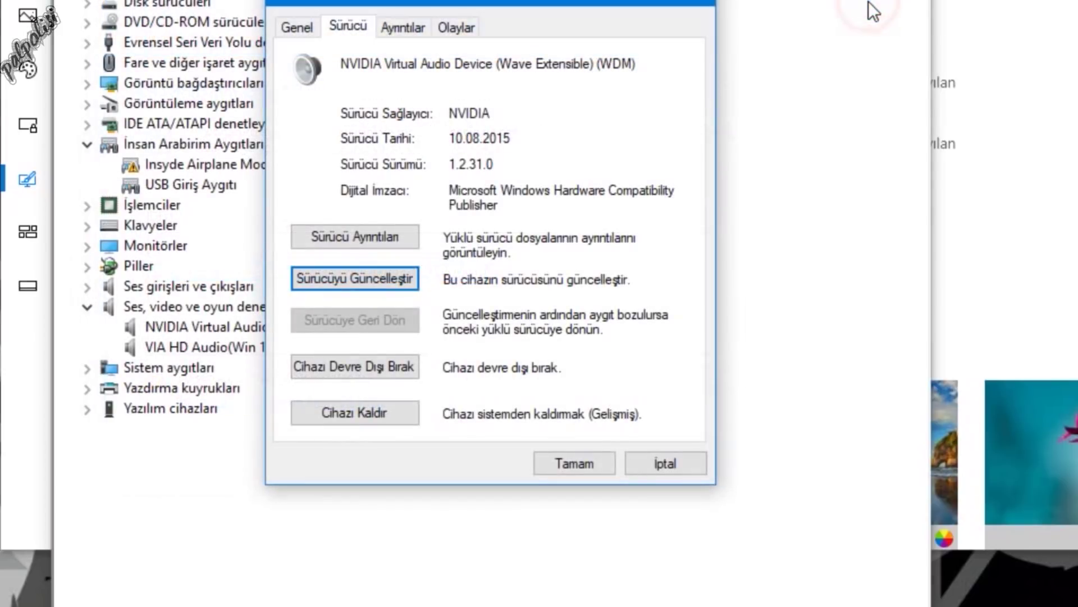
{"action": "left_click", "coordinate": [708, 2]}
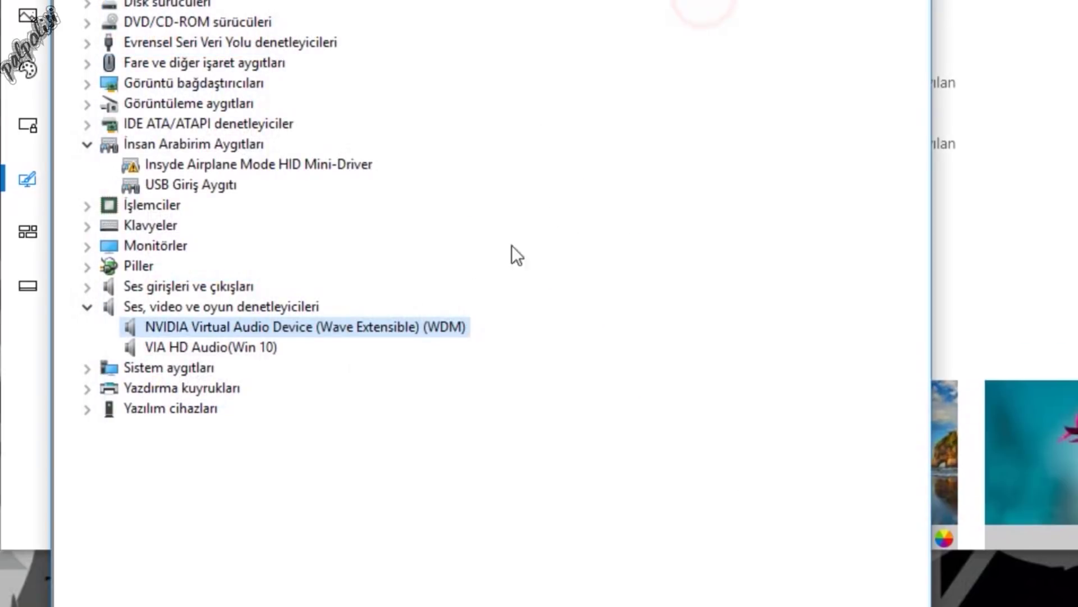
List the compatible drivers already on the computer for VIA HD Audio(Win 10), starting the manual driver update from its driver properties
{"action": "right_click", "coordinate": [169, 342]}
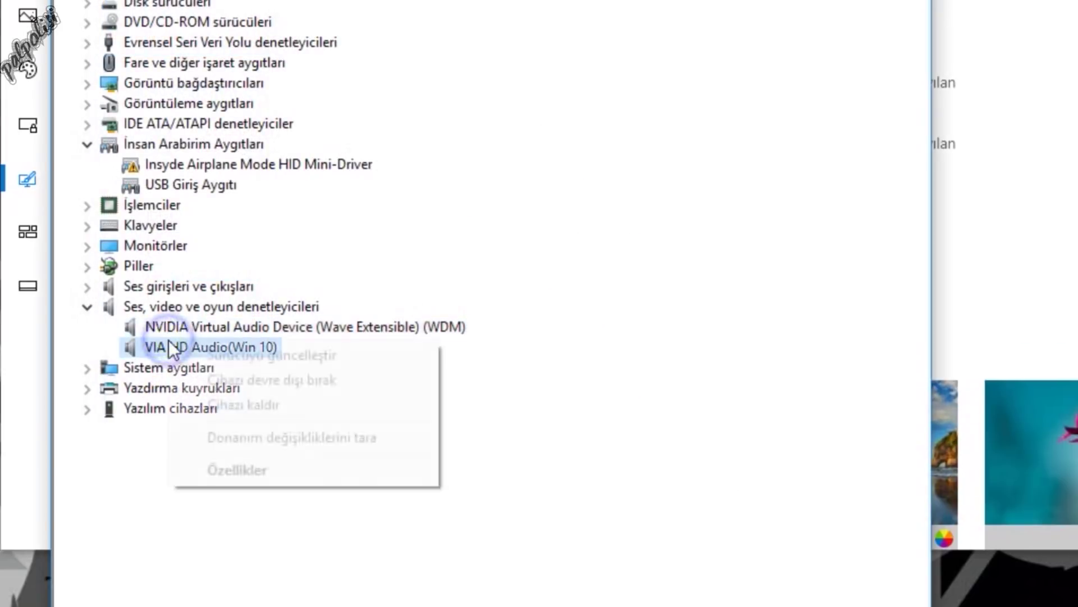
{"action": "left_click", "coordinate": [236, 471]}
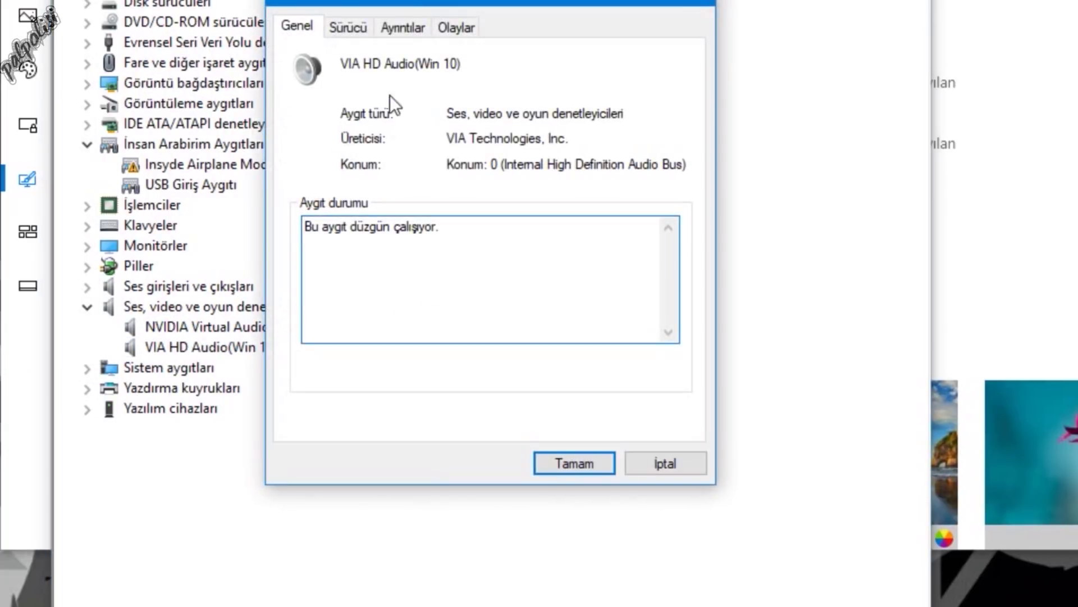
{"action": "left_click", "coordinate": [343, 29]}
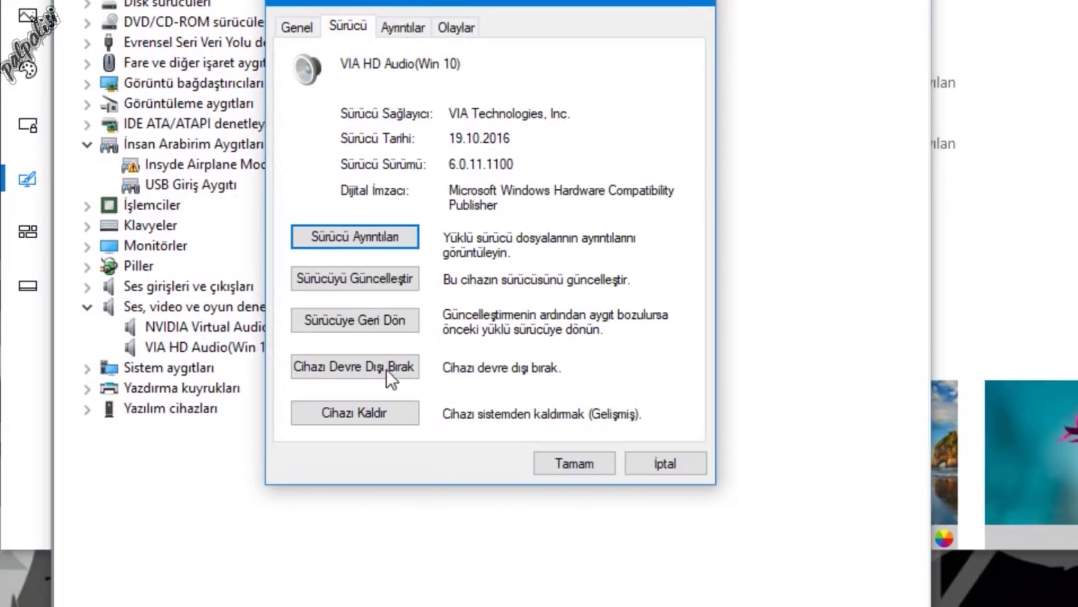
{"action": "left_click", "coordinate": [336, 278]}
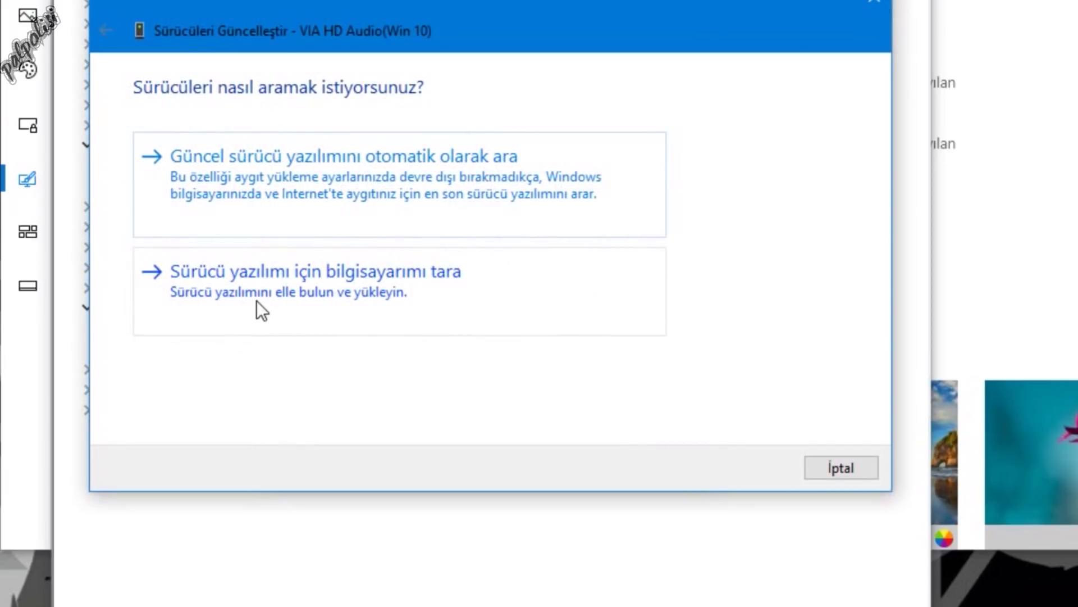
{"action": "left_click", "coordinate": [299, 282]}
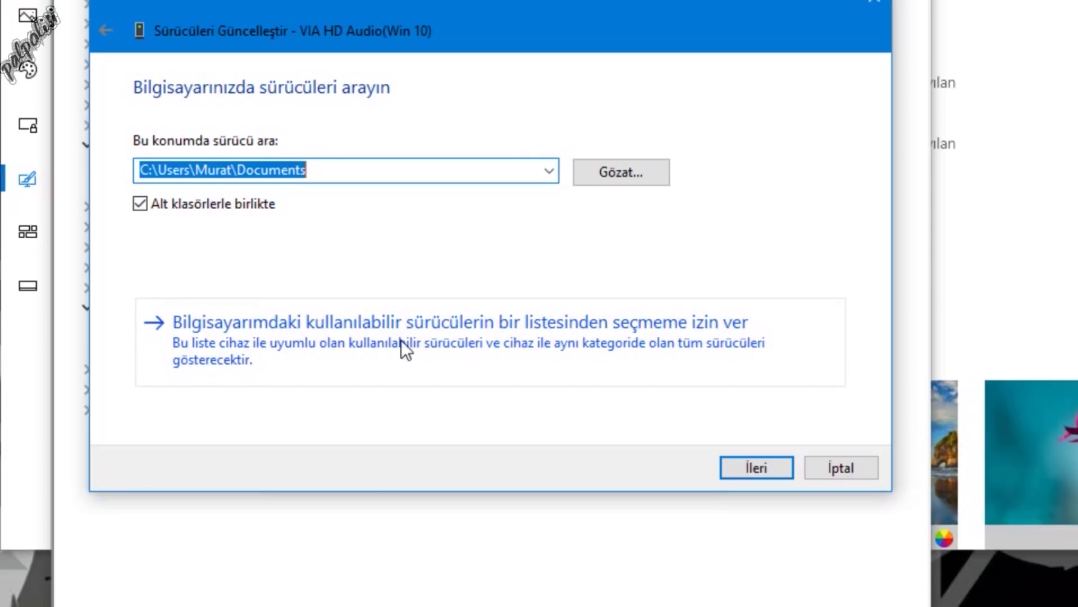
{"action": "left_click", "coordinate": [284, 329]}
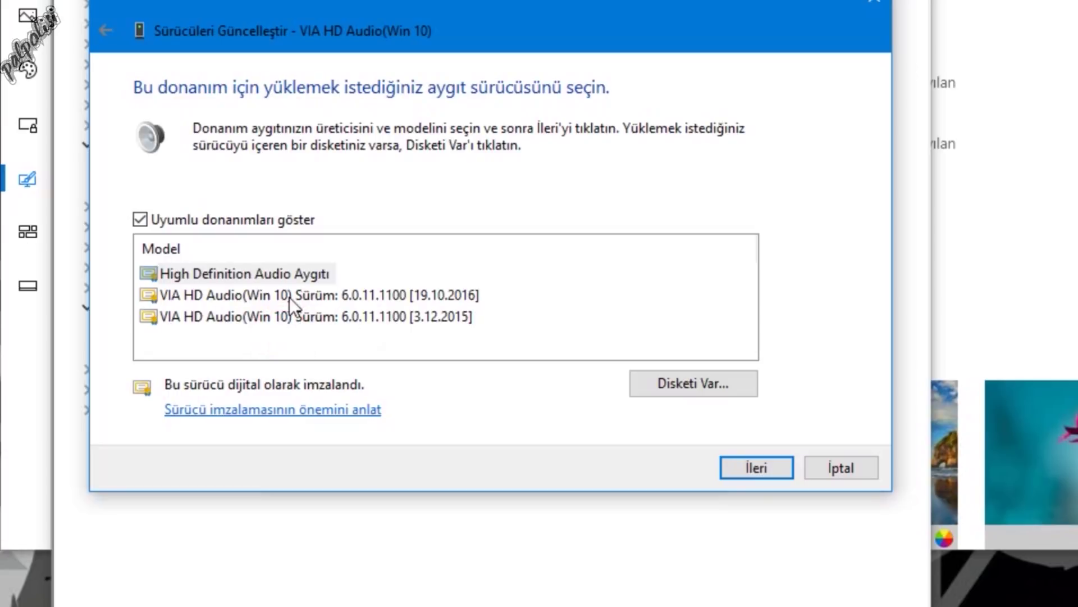
{"action": "left_click", "coordinate": [185, 277]}
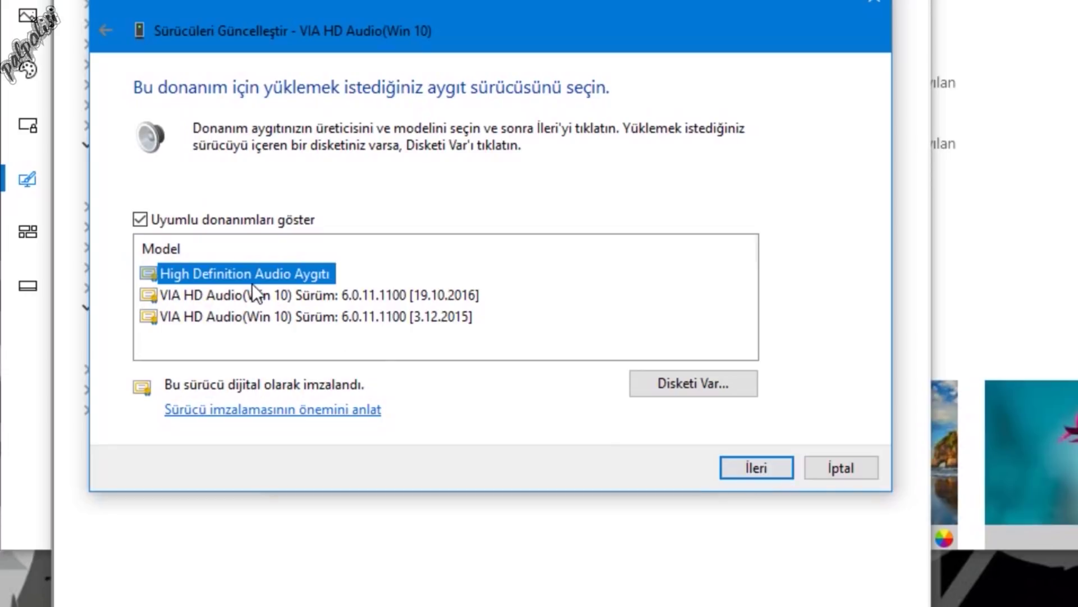
{"action": "left_click", "coordinate": [205, 292]}
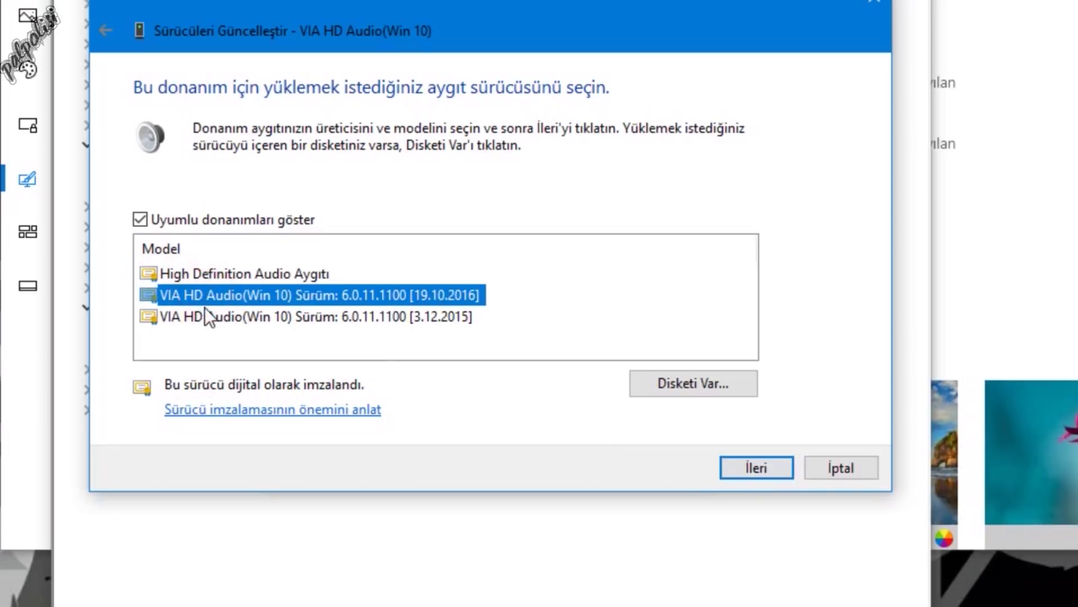
{"action": "left_click", "coordinate": [182, 318]}
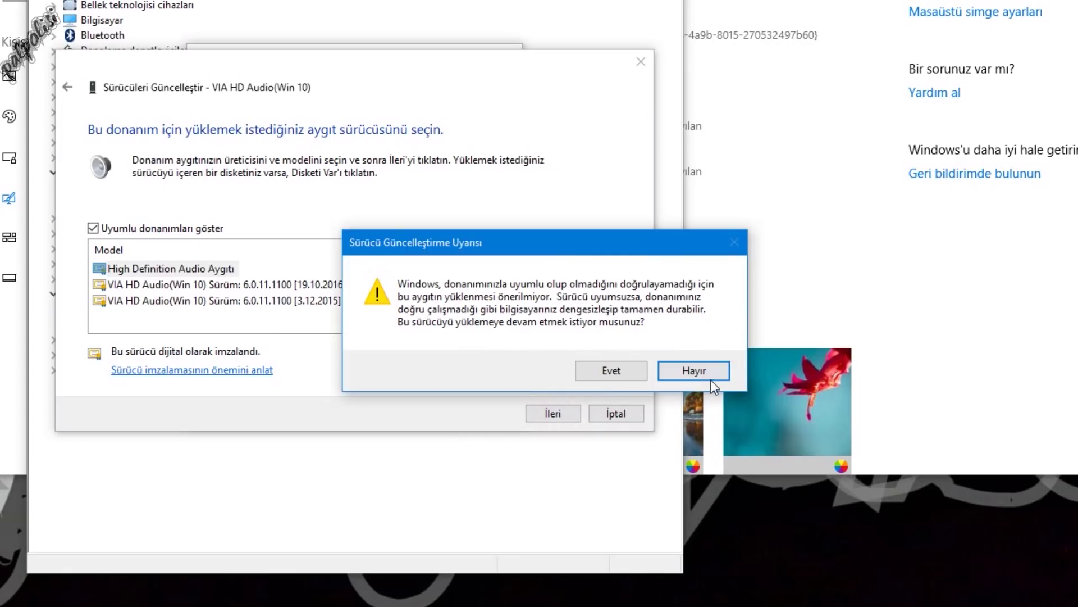
{"action": "left_click", "coordinate": [696, 371]}
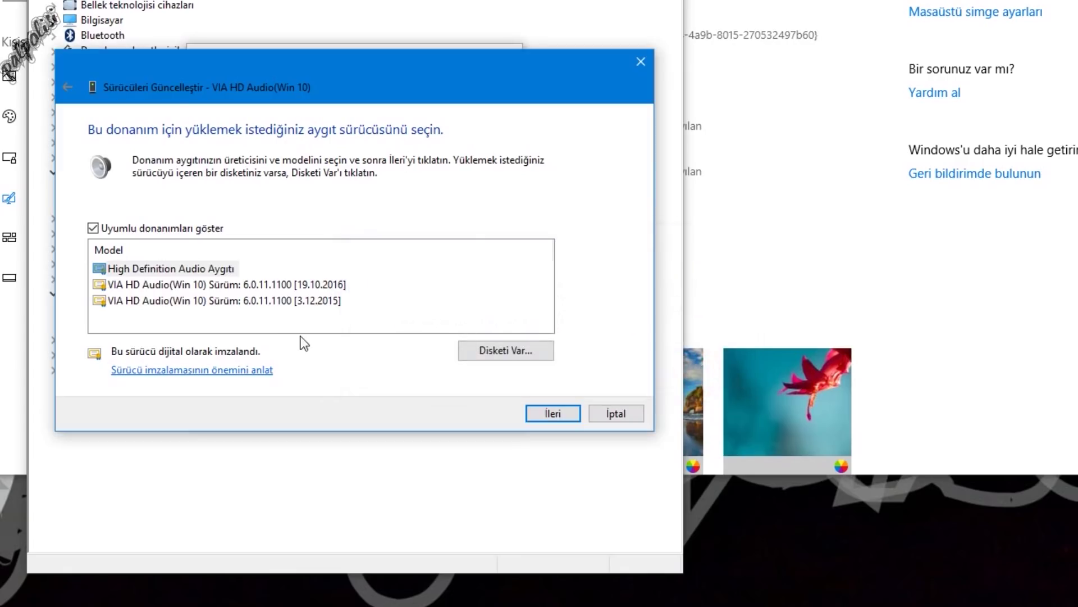
Install the VIA HD Audio(Win 10) driver version 6.0.11.1100 [19.10.2016], and close the dialogs without restarting the computer
{"action": "left_click", "coordinate": [154, 286]}
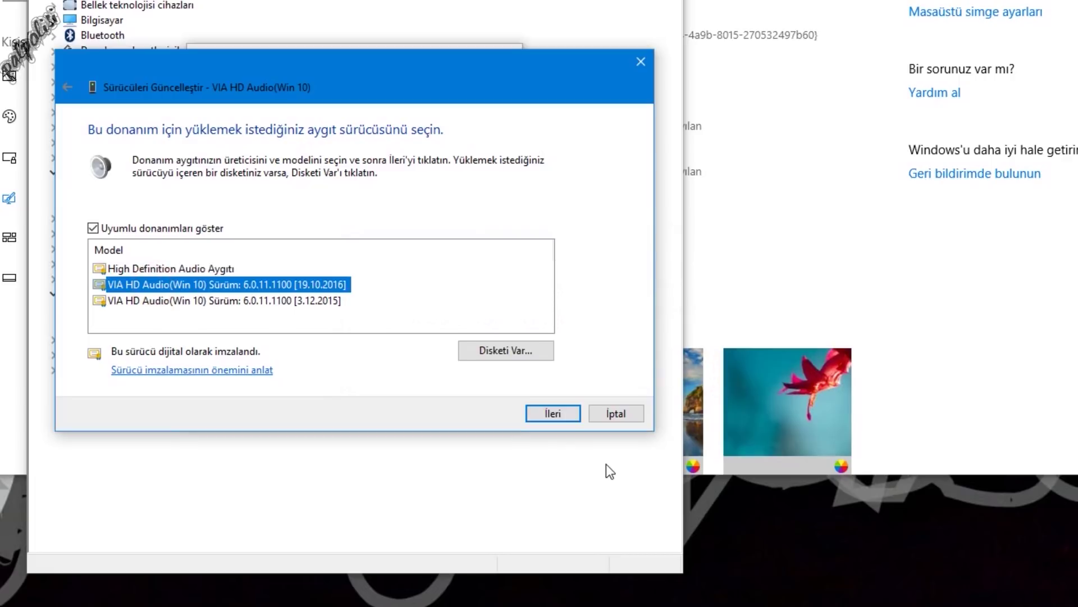
{"action": "left_click", "coordinate": [553, 413]}
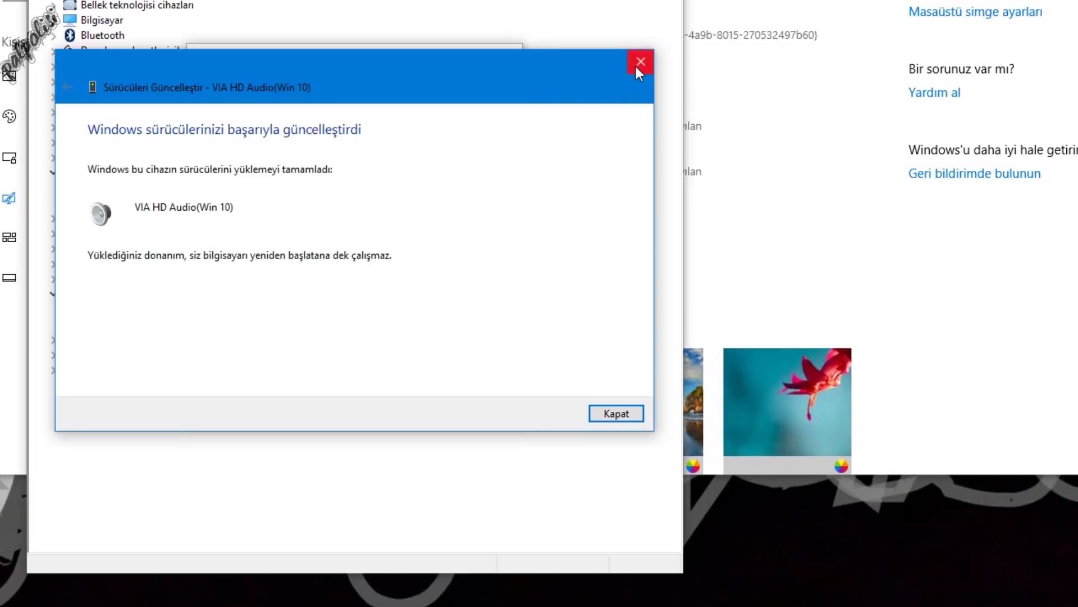
{"action": "left_click", "coordinate": [617, 412]}
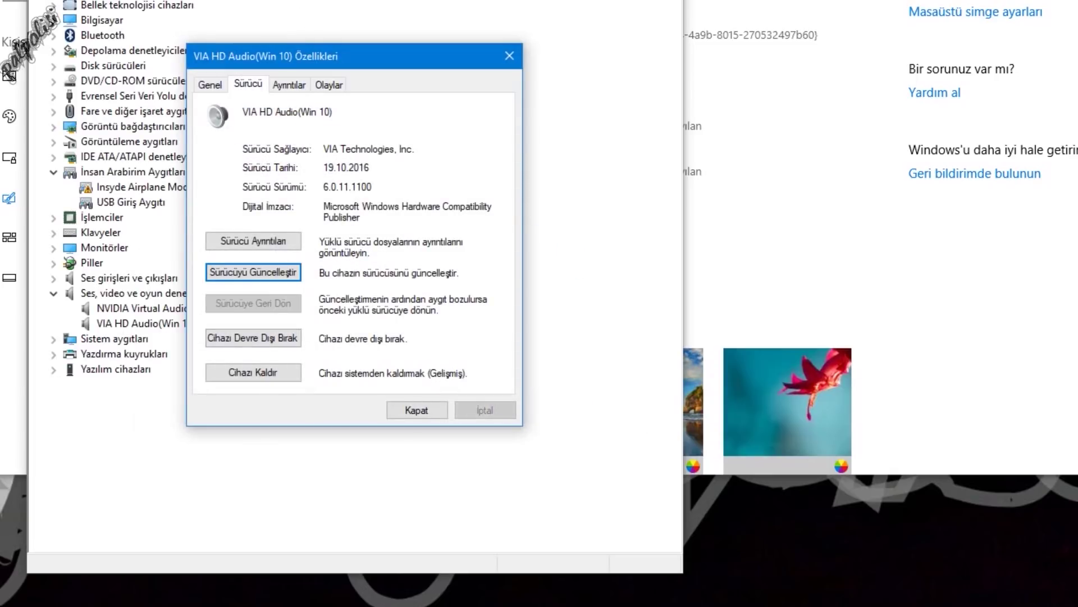
{"action": "left_click", "coordinate": [507, 58]}
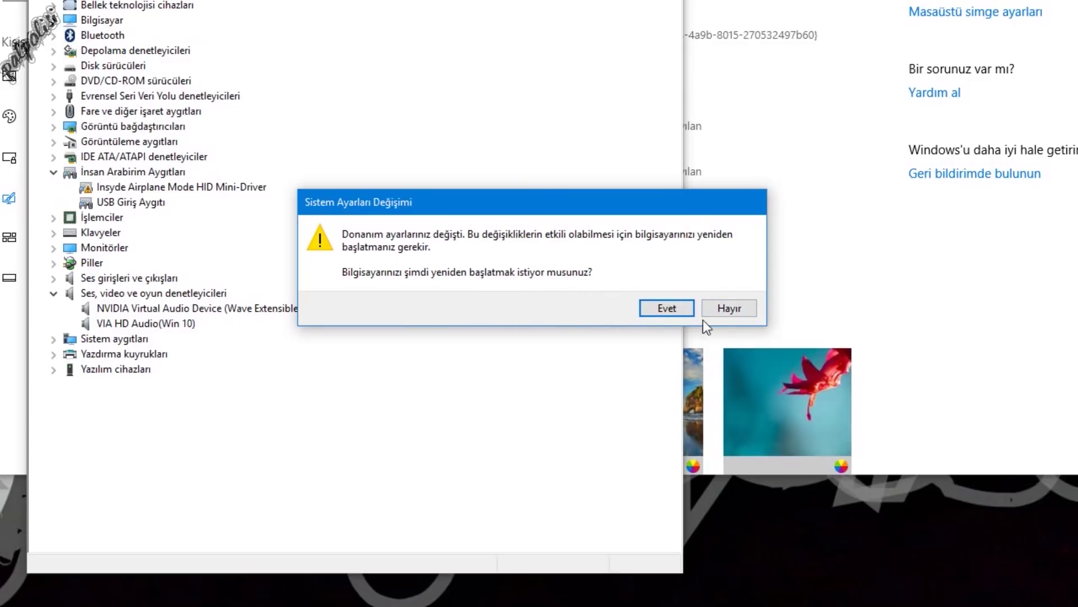
{"action": "left_click", "coordinate": [727, 308]}
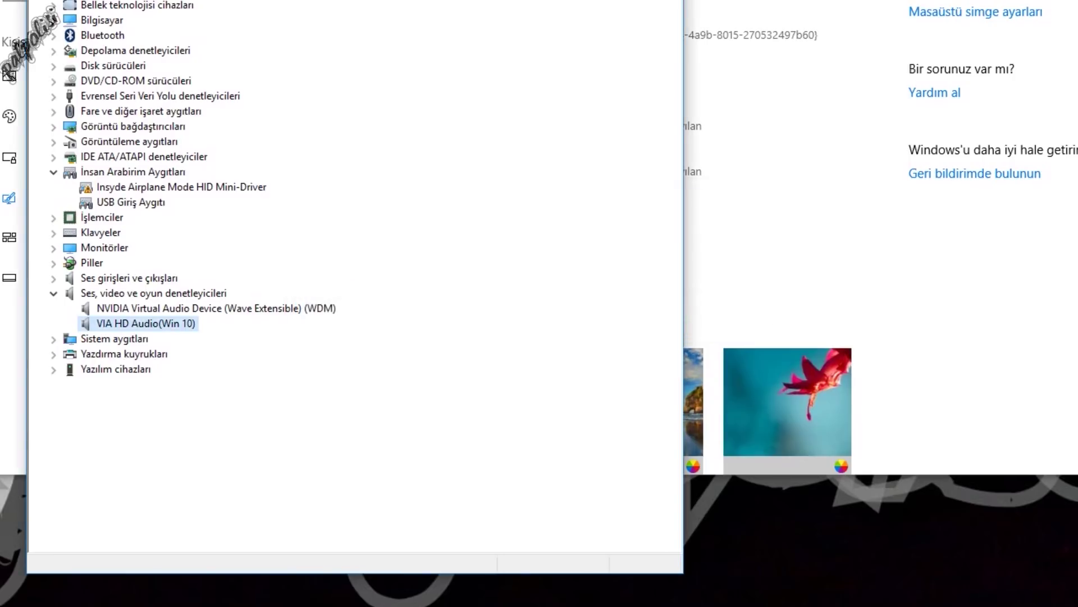